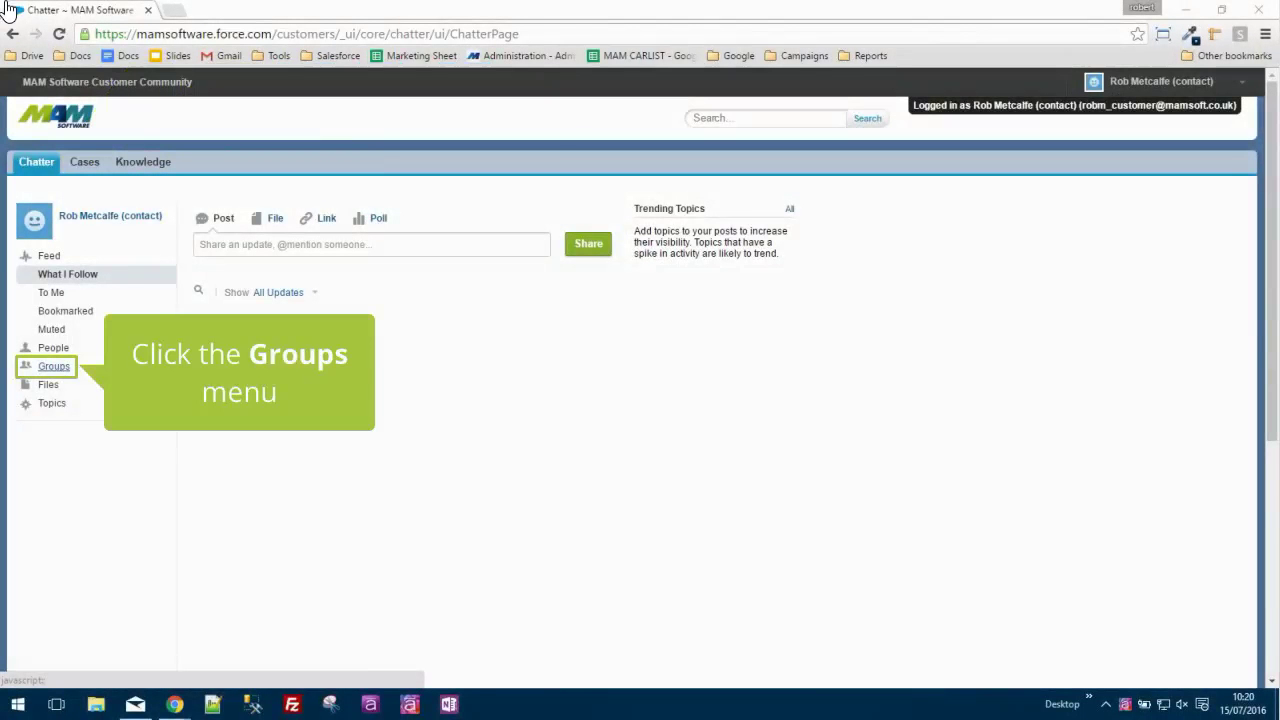
# Join the Autocat v8 - UK & Ireland group from the Active Groups list
pyautogui.click(54, 370)
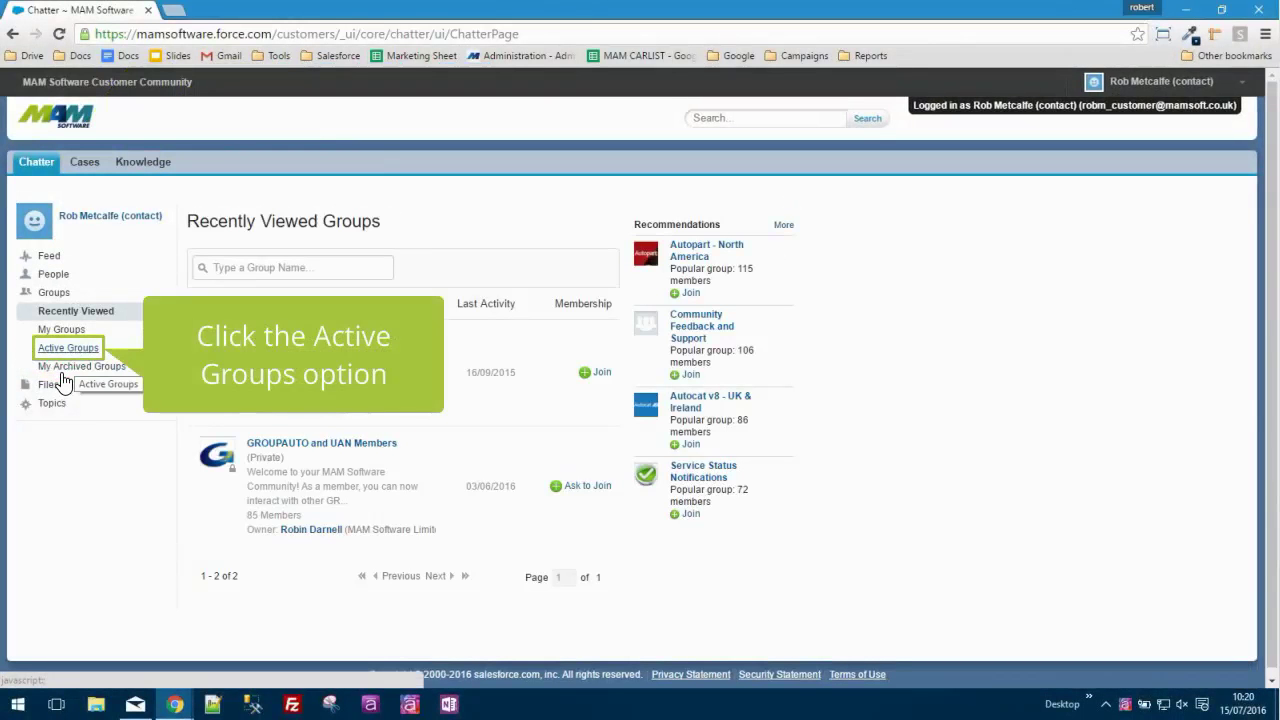
pyautogui.click(77, 349)
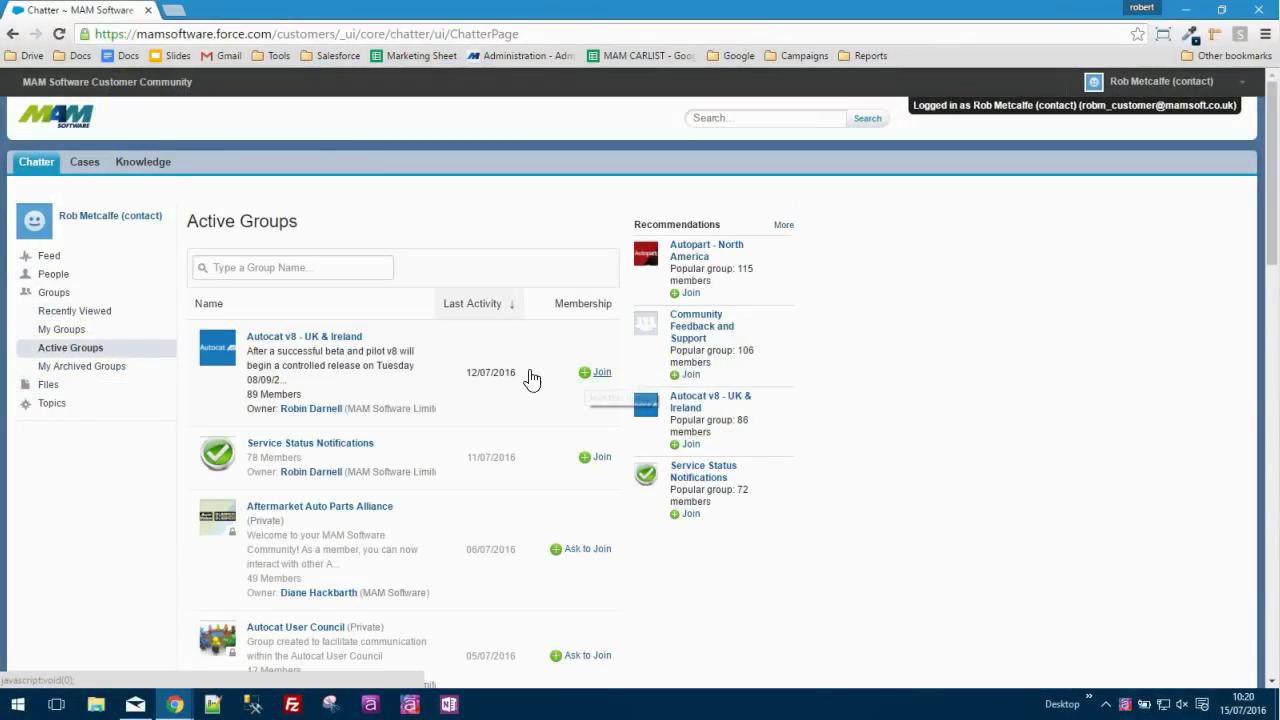
pyautogui.click(584, 372)
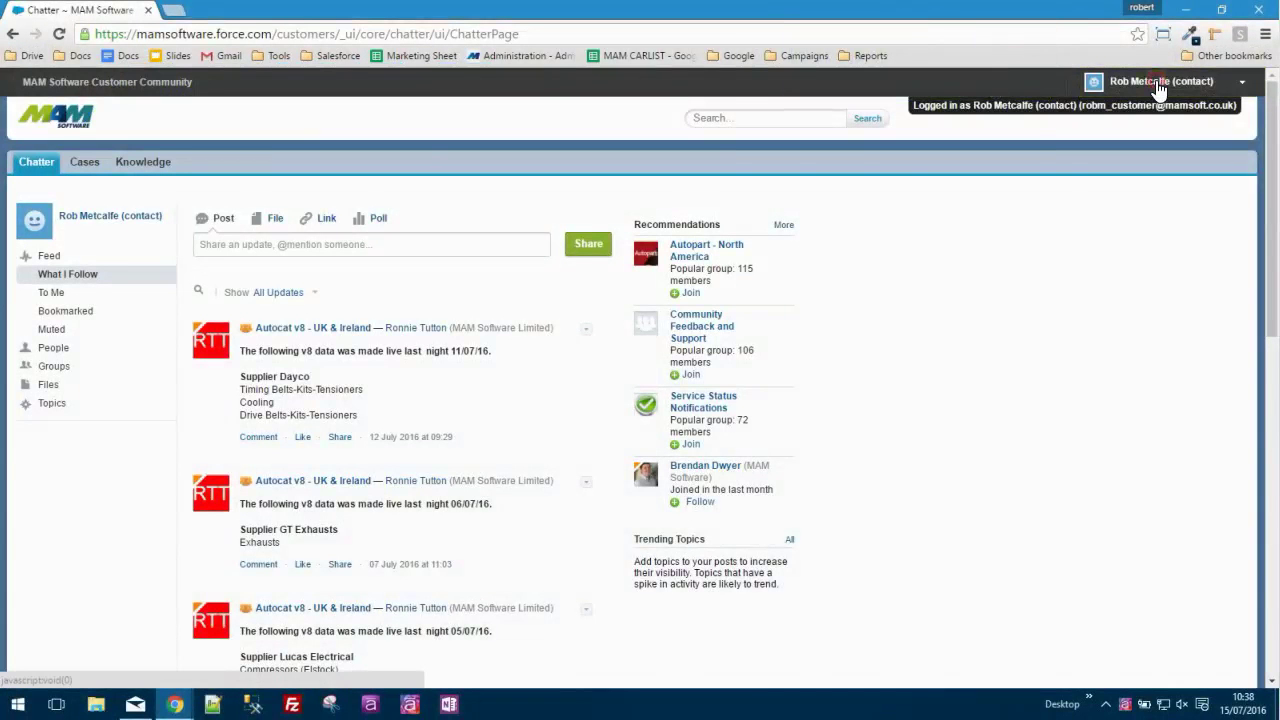
# Set the Autocat v8 - UK & Ireland email frequency to Daily Digests in My Settings and save
pyautogui.click(1157, 88)
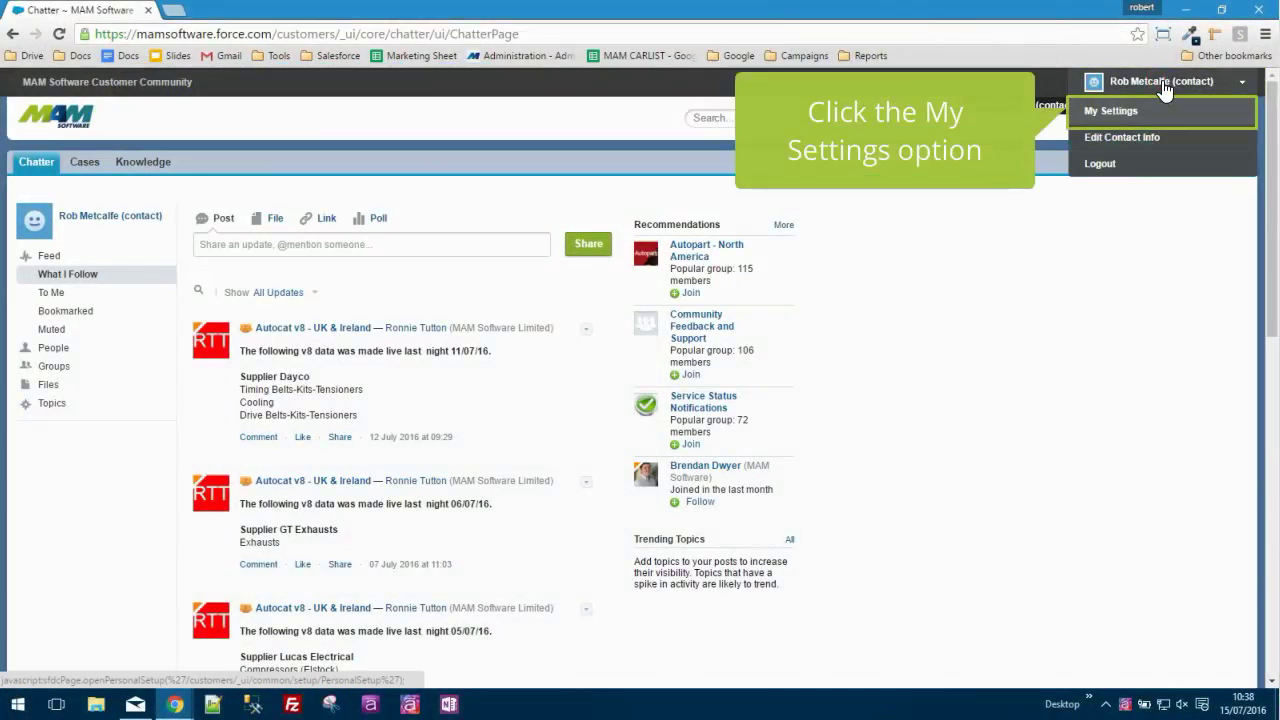
pyautogui.click(1142, 112)
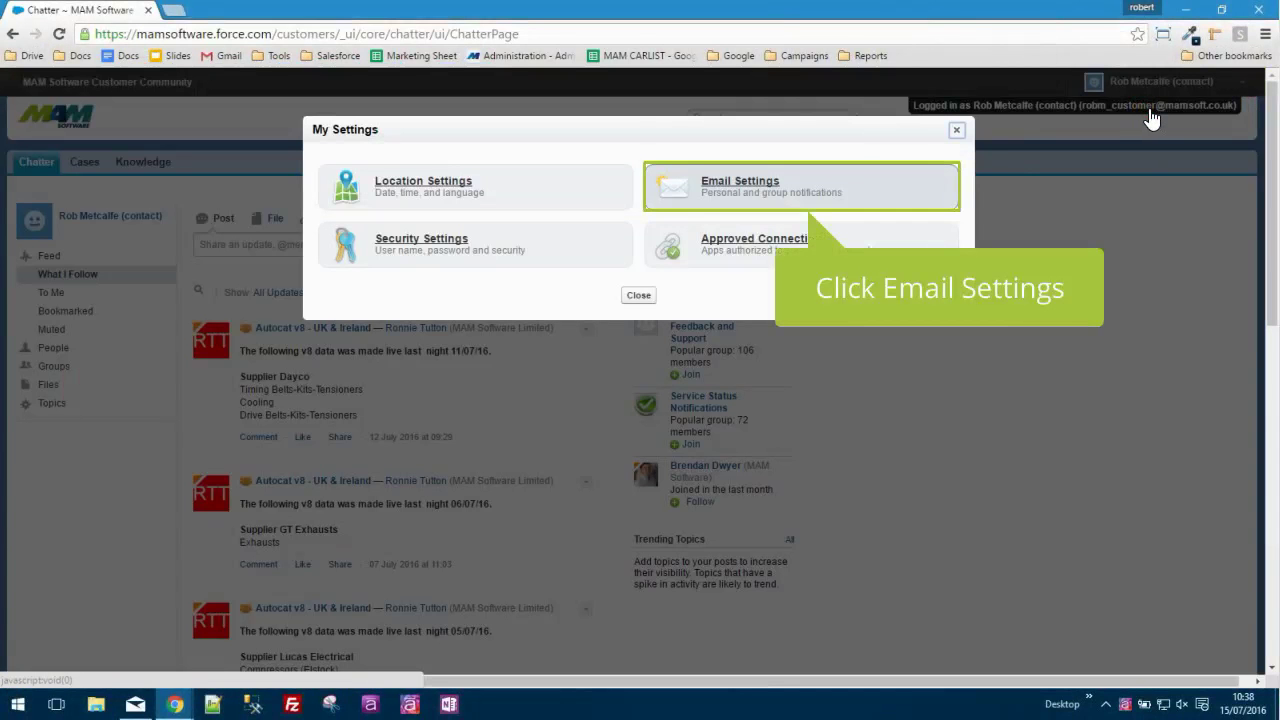
pyautogui.click(812, 178)
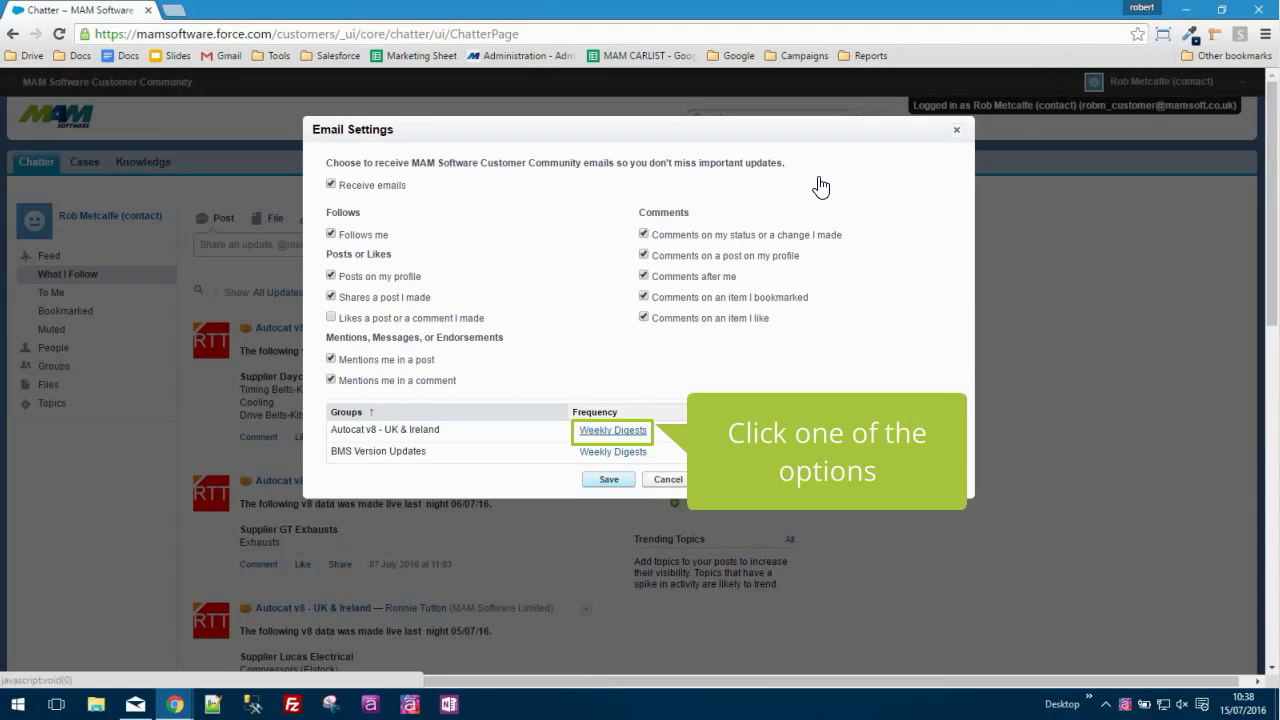
pyautogui.click(613, 430)
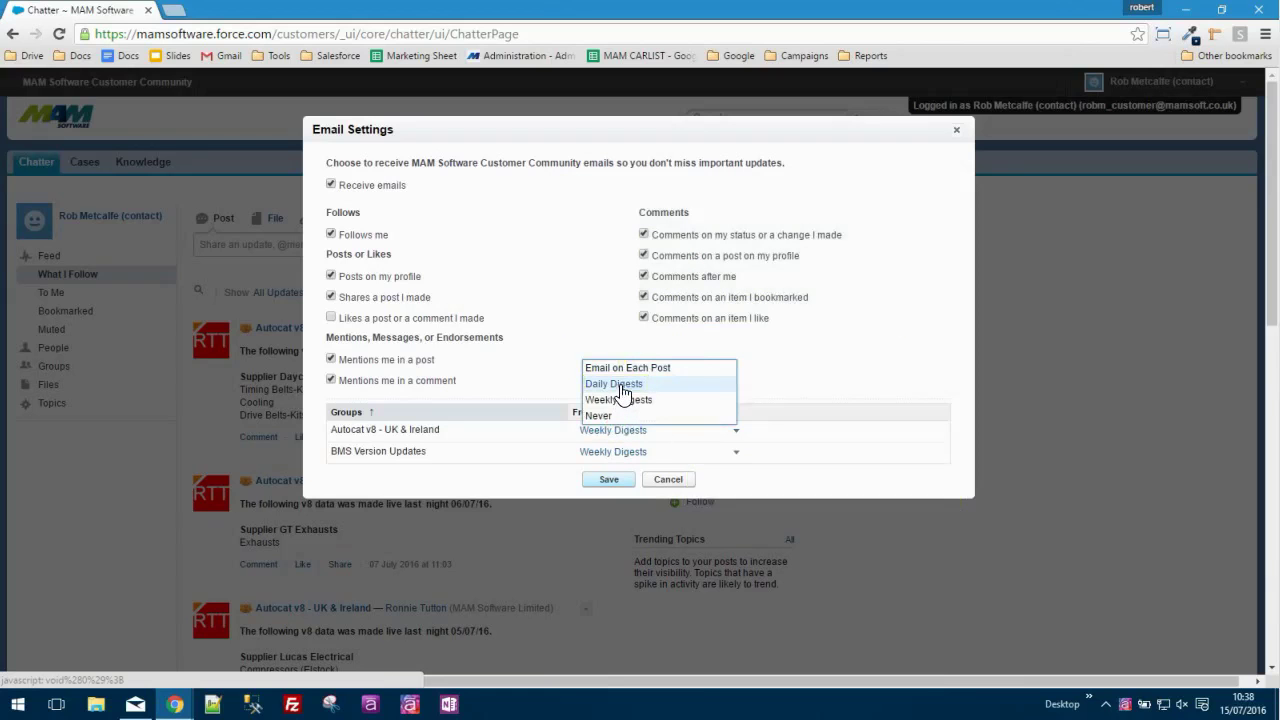
pyautogui.click(618, 386)
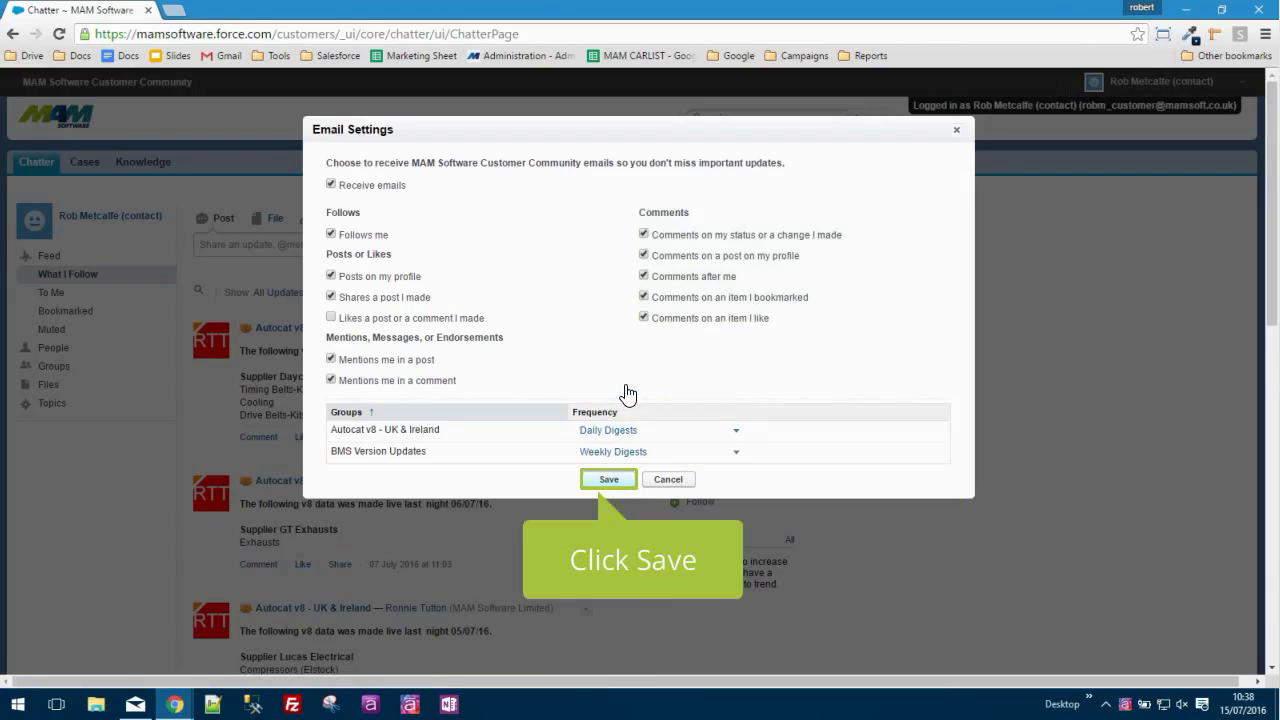
pyautogui.click(617, 480)
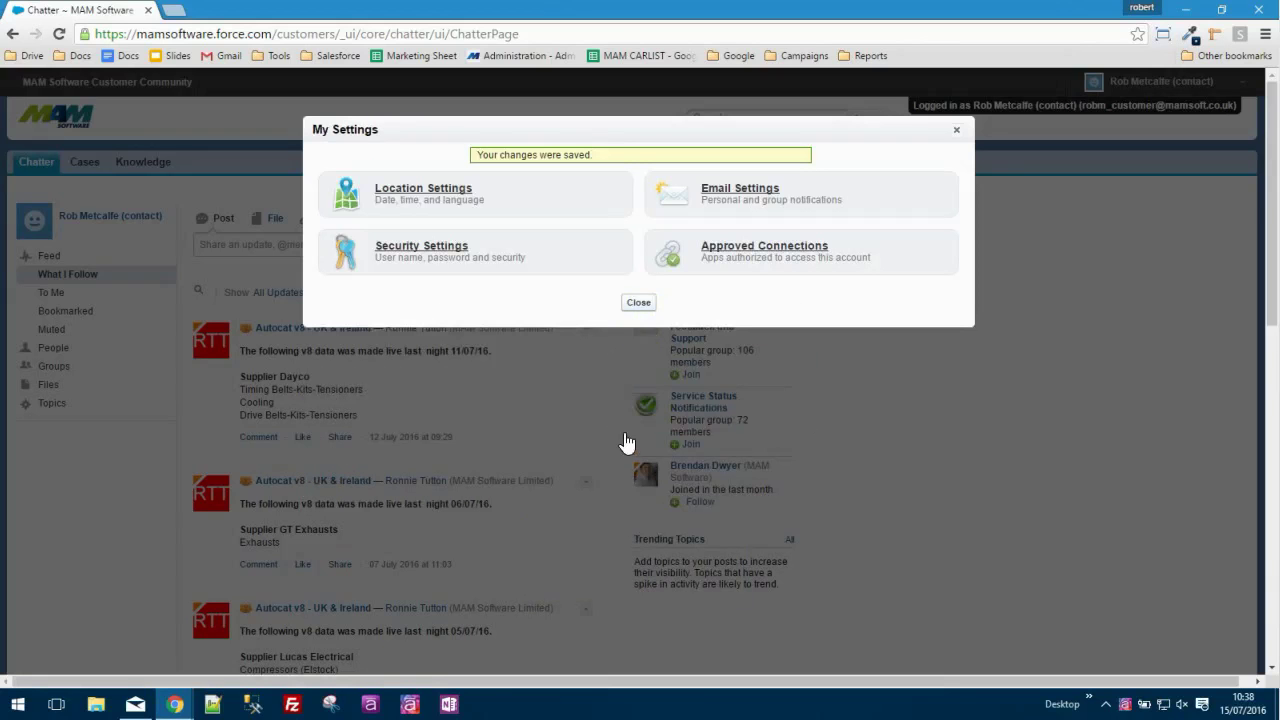
pyautogui.click(638, 302)
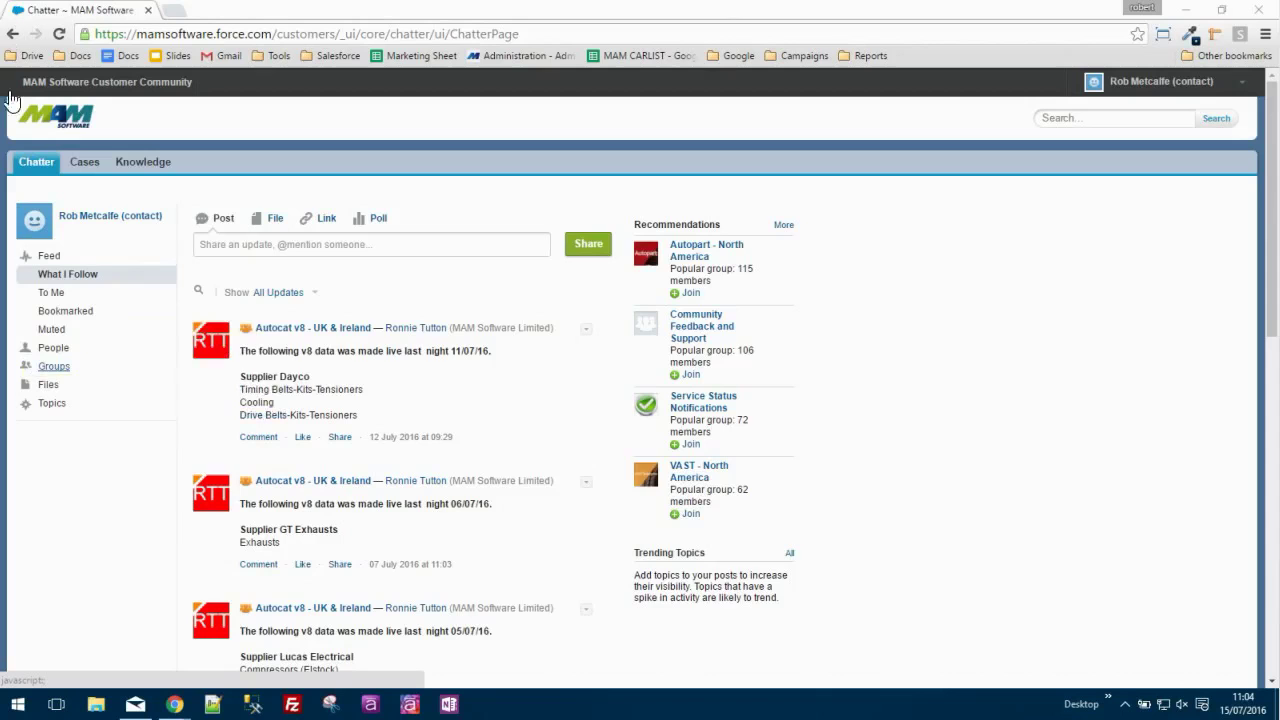
# Open the Autocat v8 - UK & Ireland group page through Groups > My Groups
pyautogui.click(68, 369)
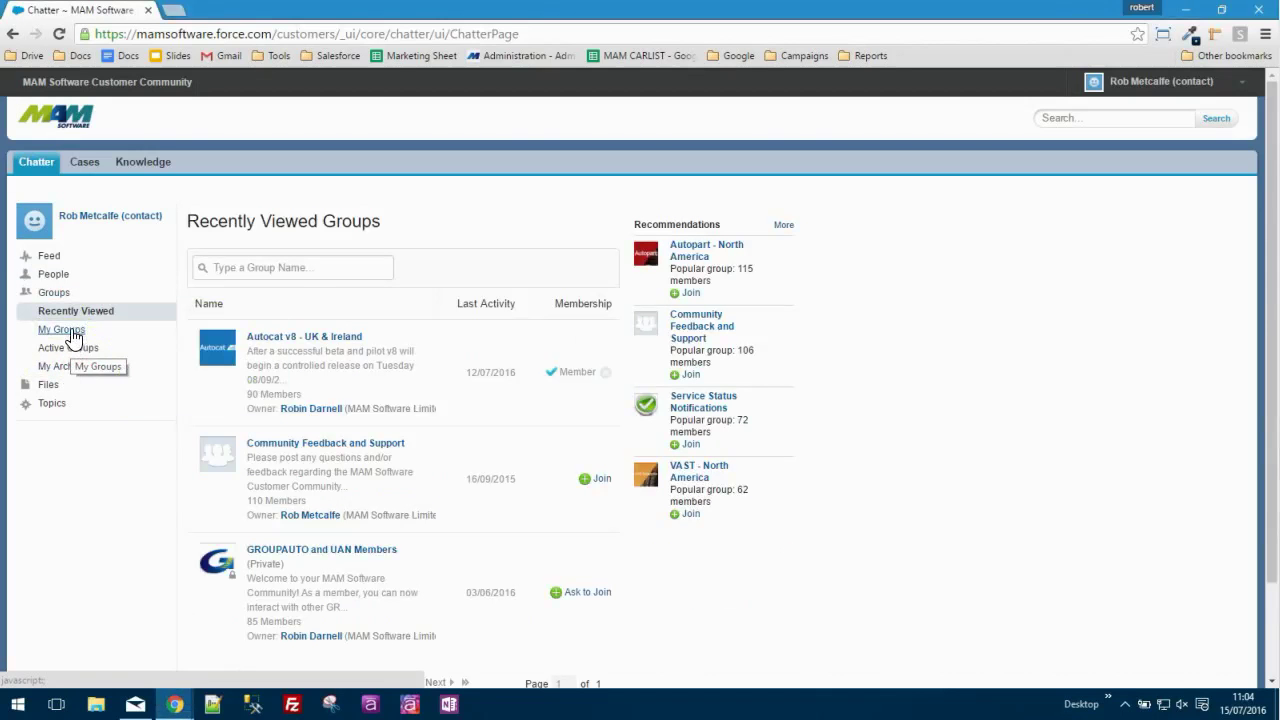
pyautogui.click(69, 330)
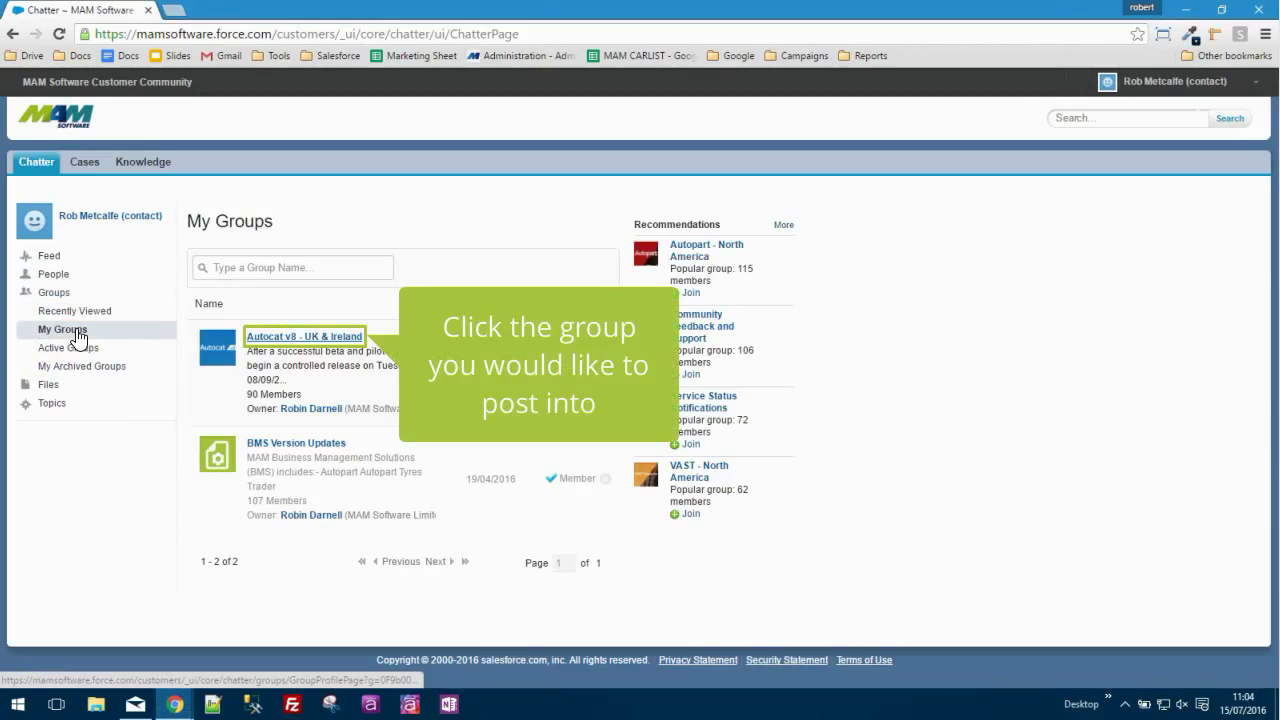
pyautogui.click(303, 336)
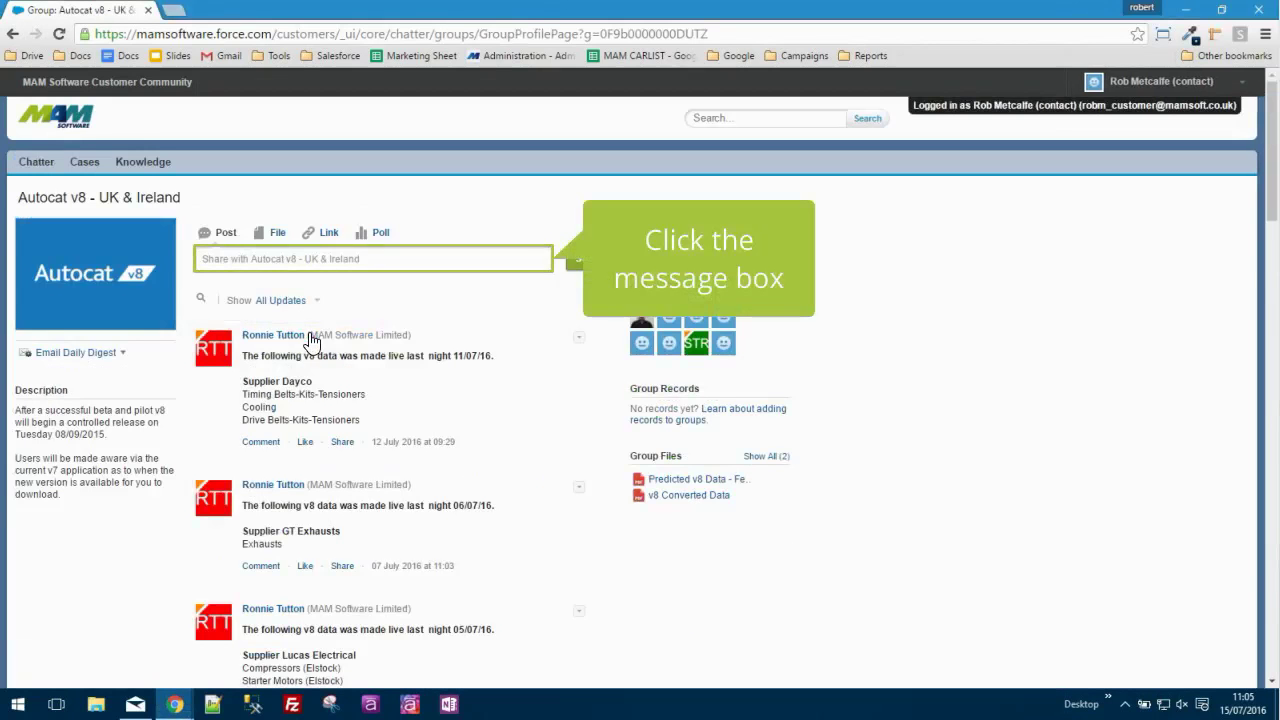
pyautogui.click(290, 258)
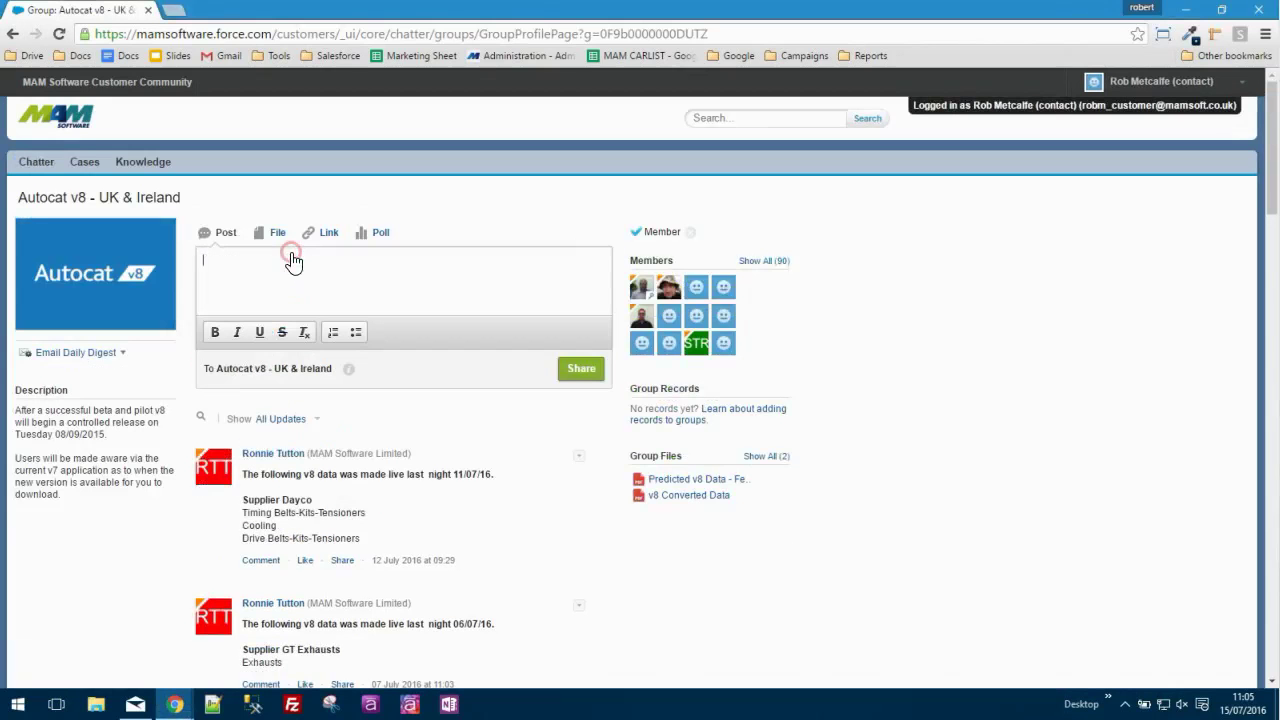
pyautogui.write("I'm")
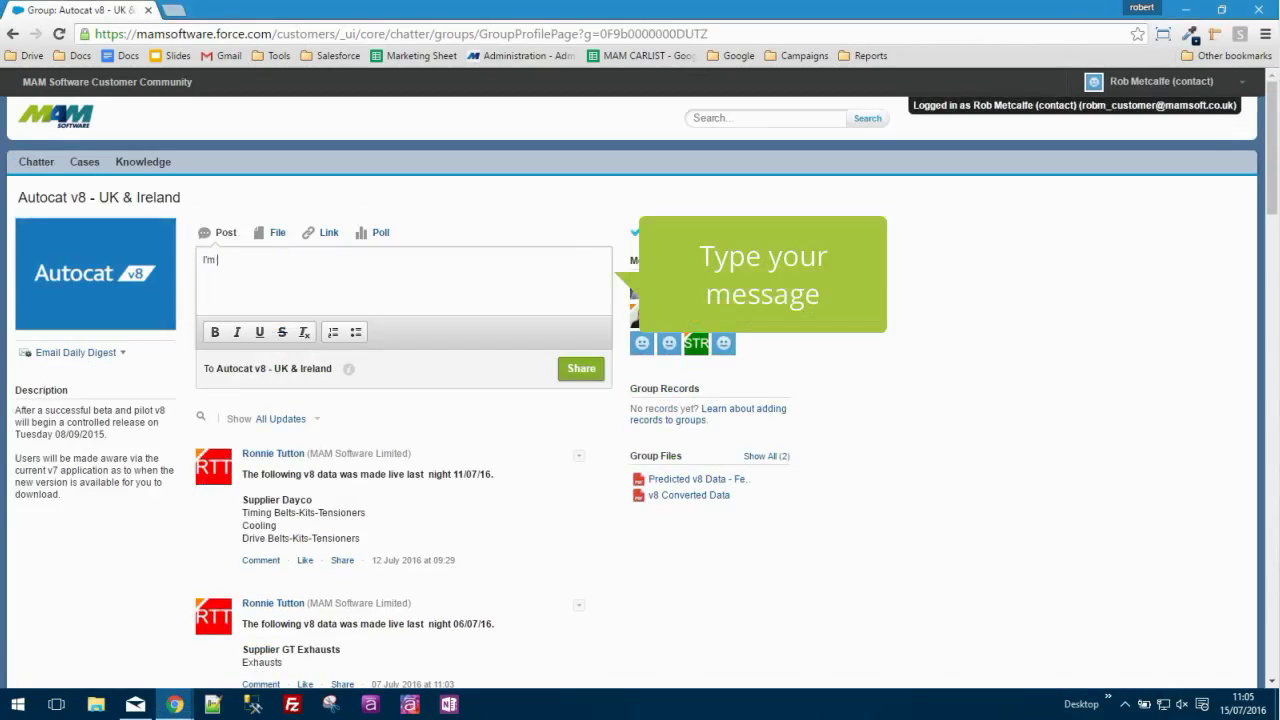
pyautogui.write(' just wondering when the latest version will be released, and if there will be any new features when used with Autopart')
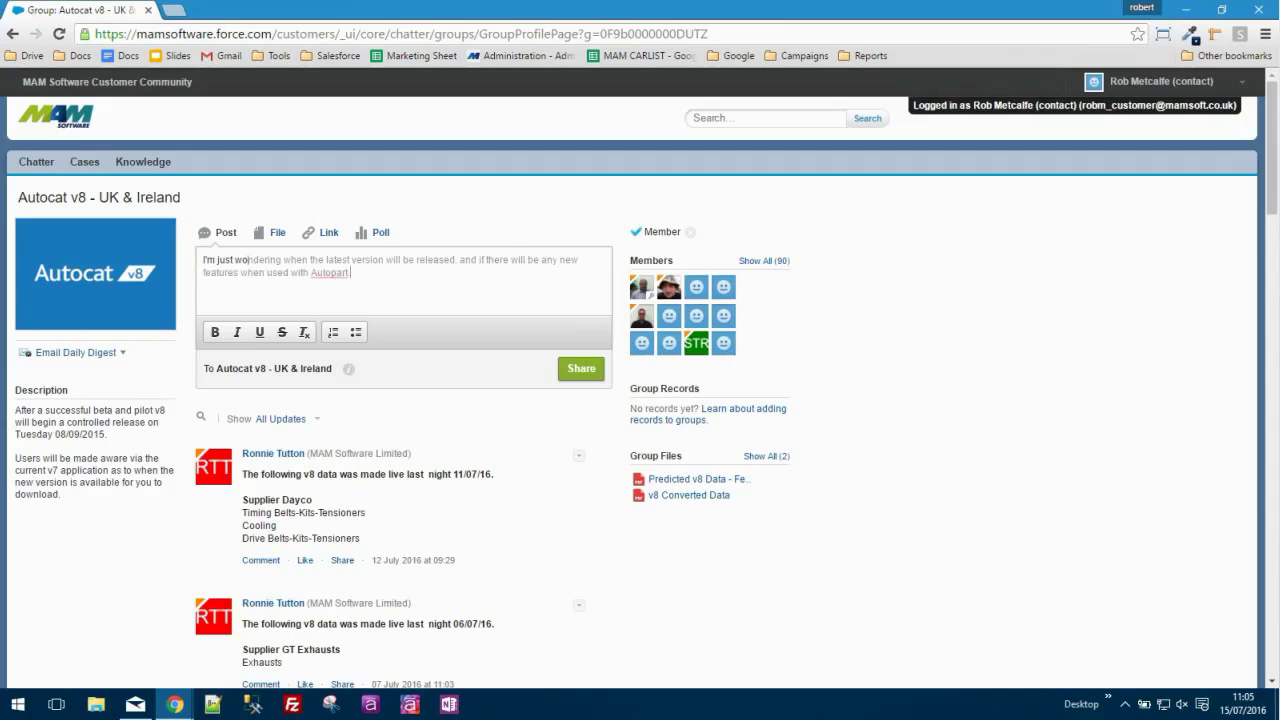
pyautogui.write('.')
pyautogui.press('Return')
pyautogui.press('Return')
pyautogui.write('@a')
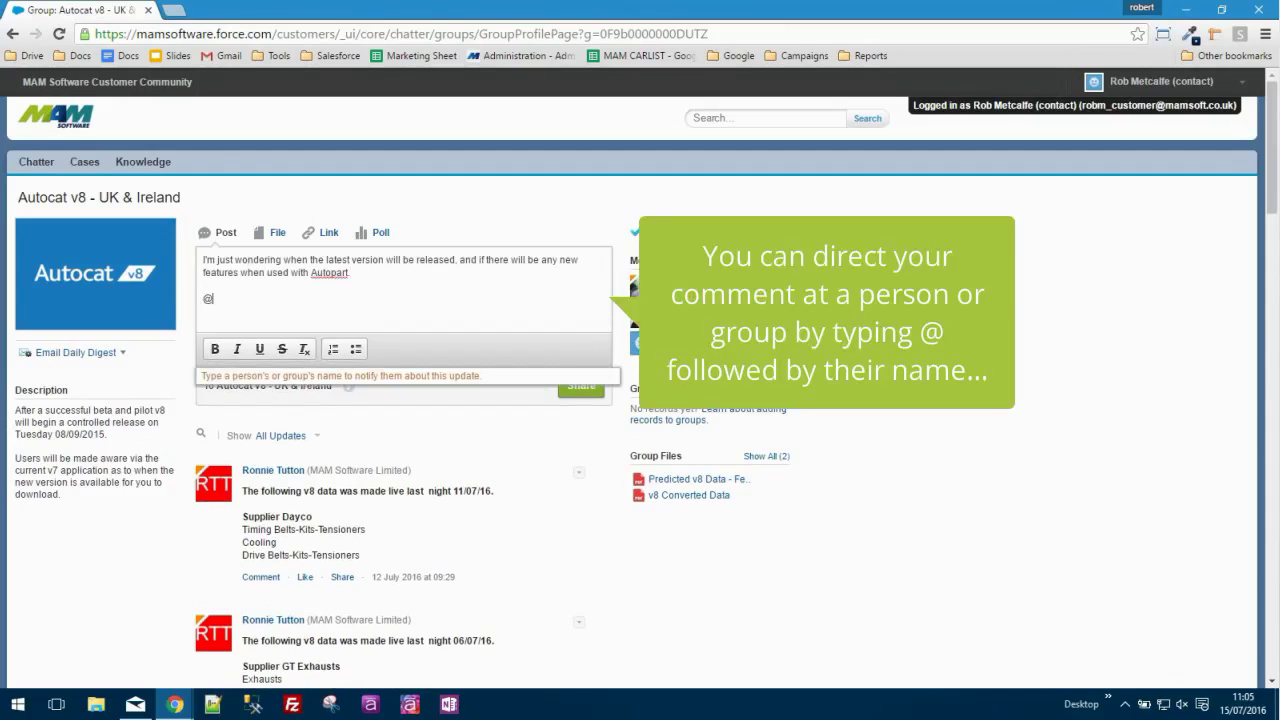
pyautogui.write('ut')
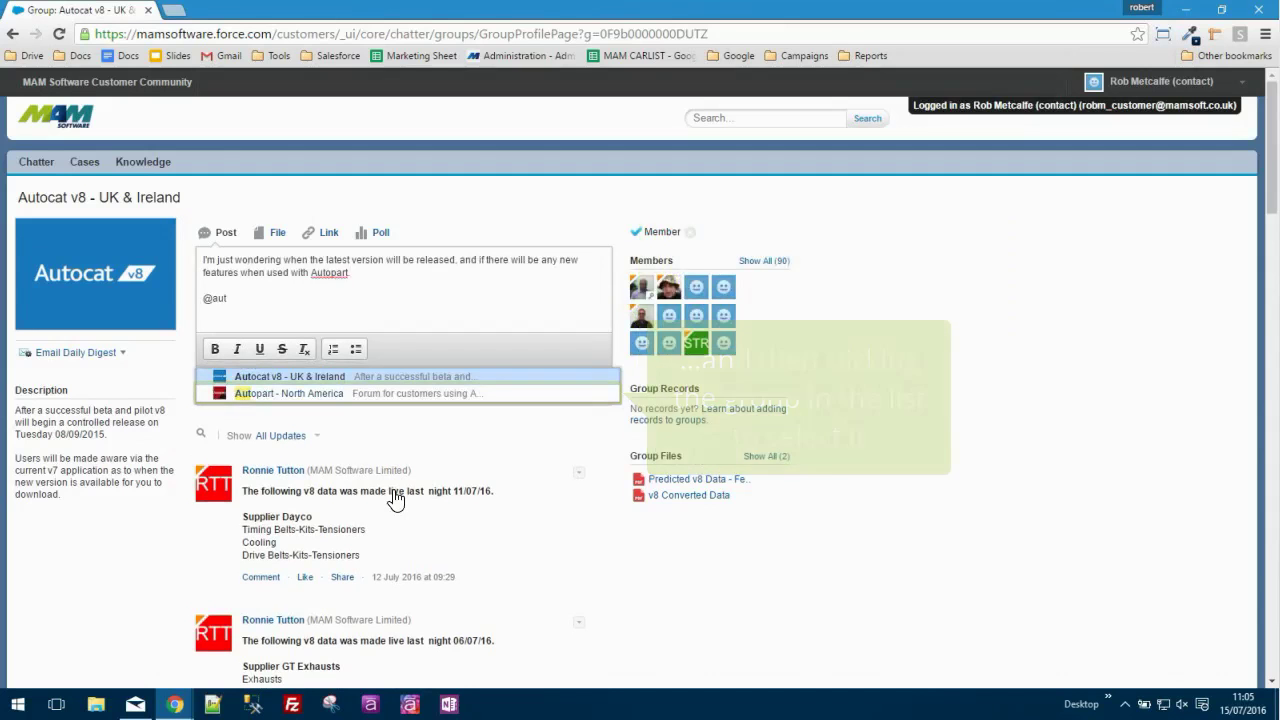
pyautogui.click(311, 396)
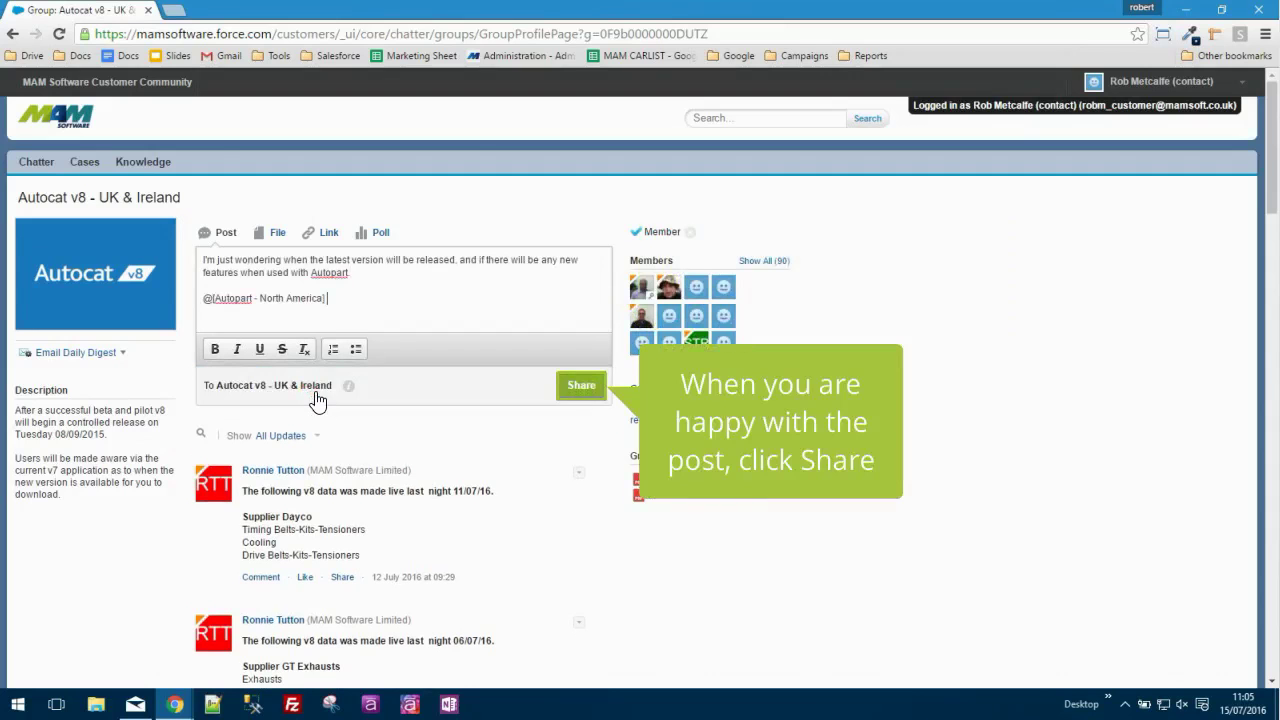
pyautogui.click(583, 387)
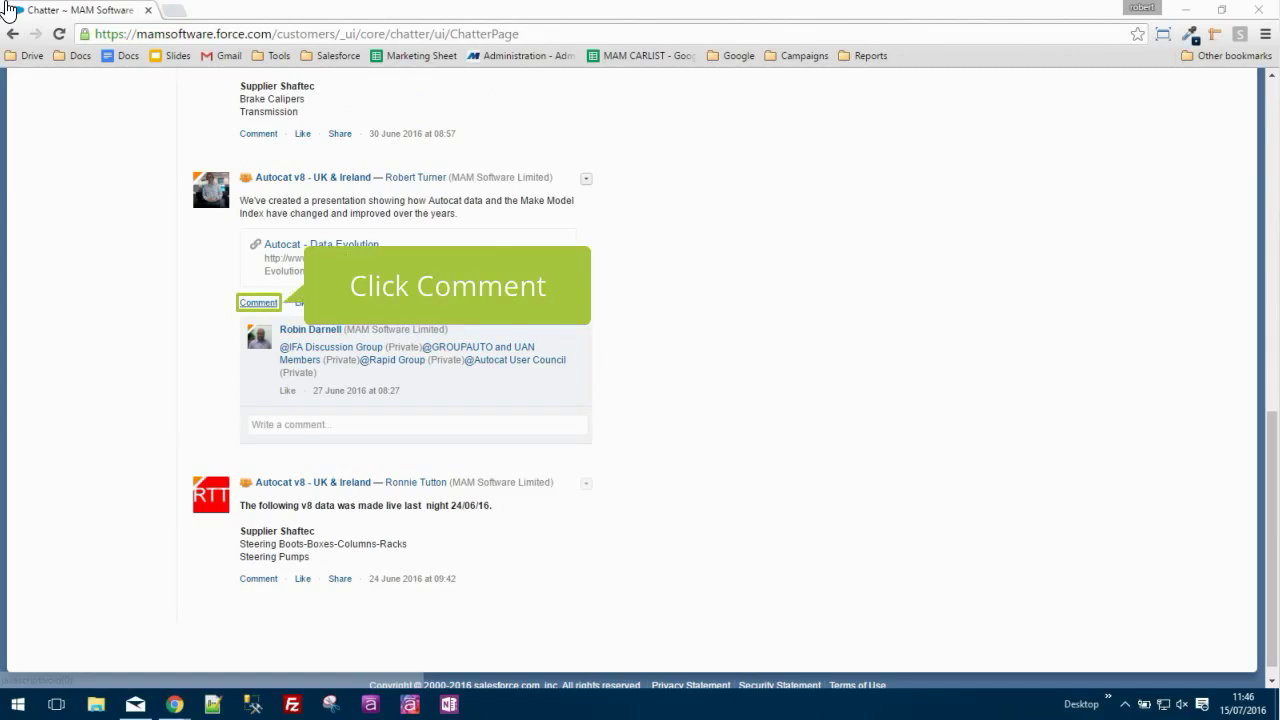
# Comment 'Looks like a big improvement, I'd be interested in submitting v8 data for our parts.' on the presentation post
pyautogui.click(256, 304)
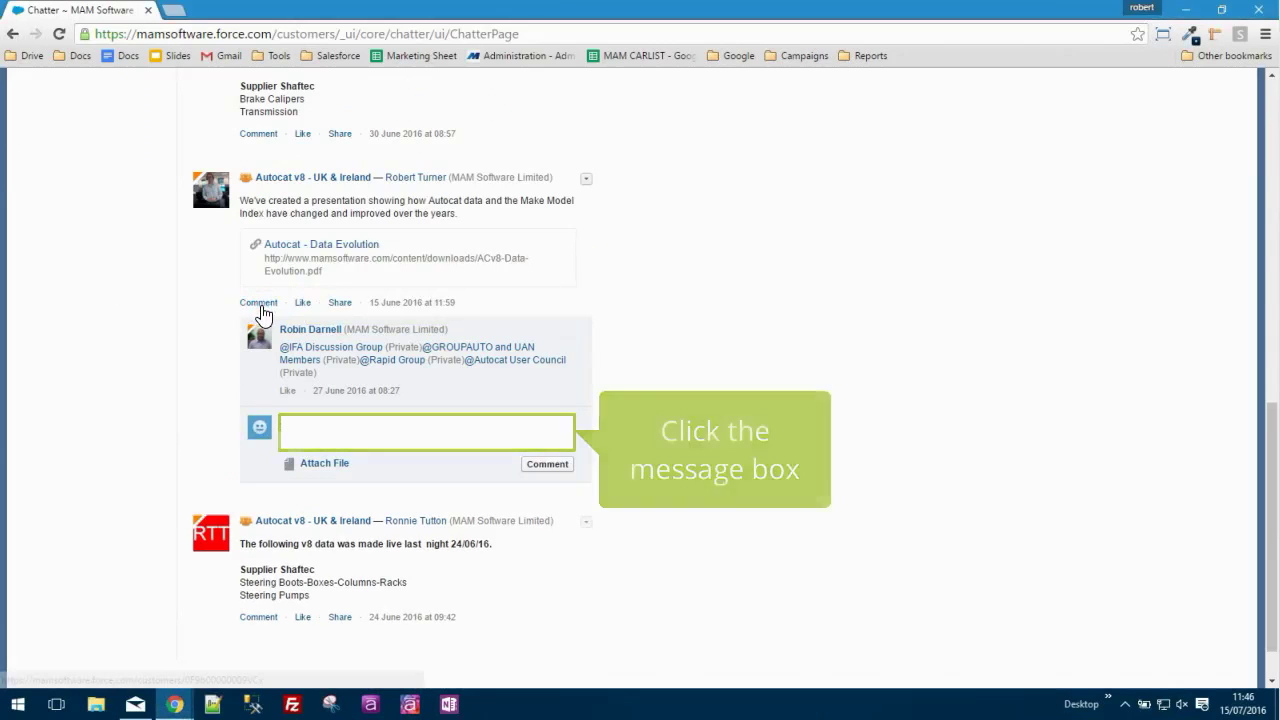
pyautogui.click(318, 436)
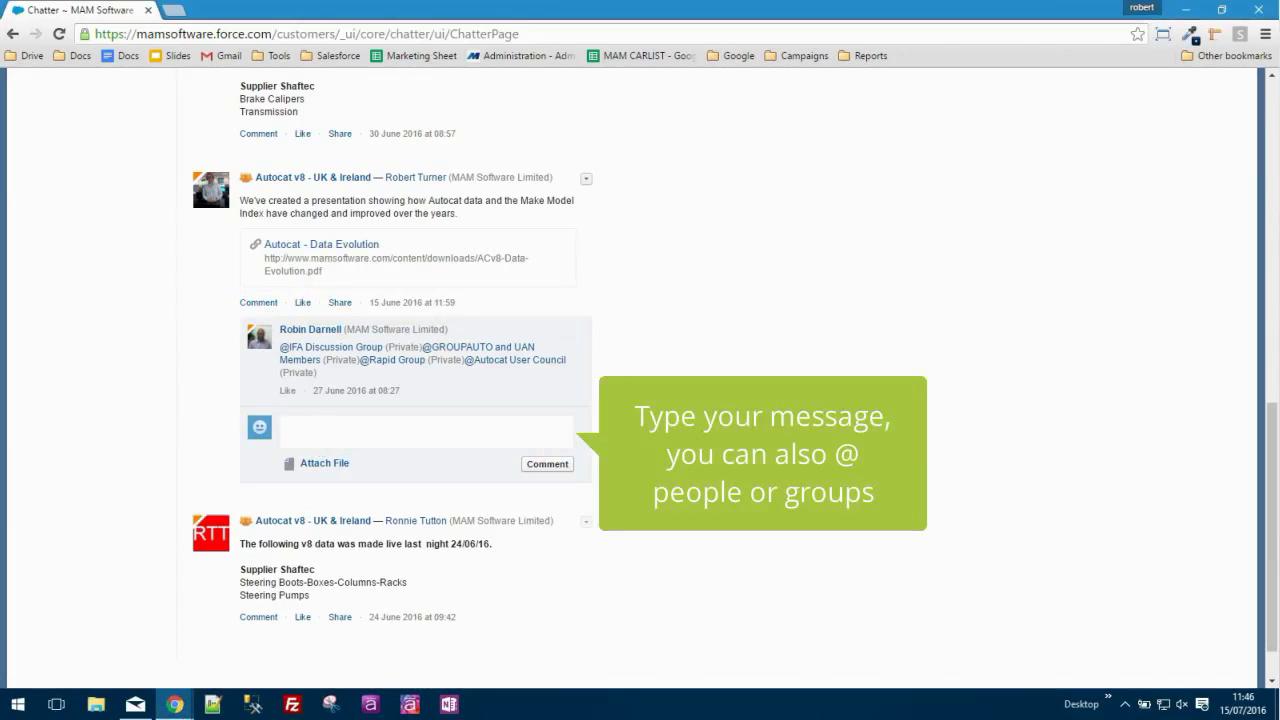
pyautogui.write('Looks li')
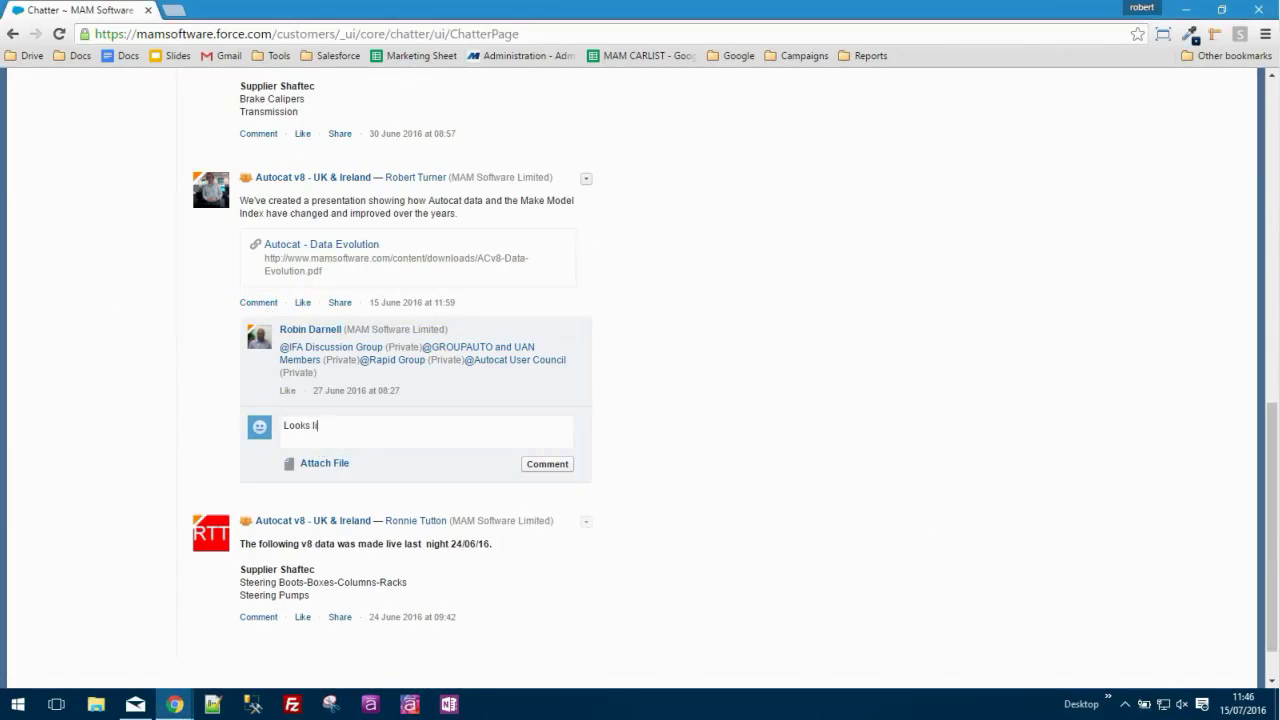
pyautogui.write("ke a big improvement, I'd be interested in submitting v8 data for our parts.")
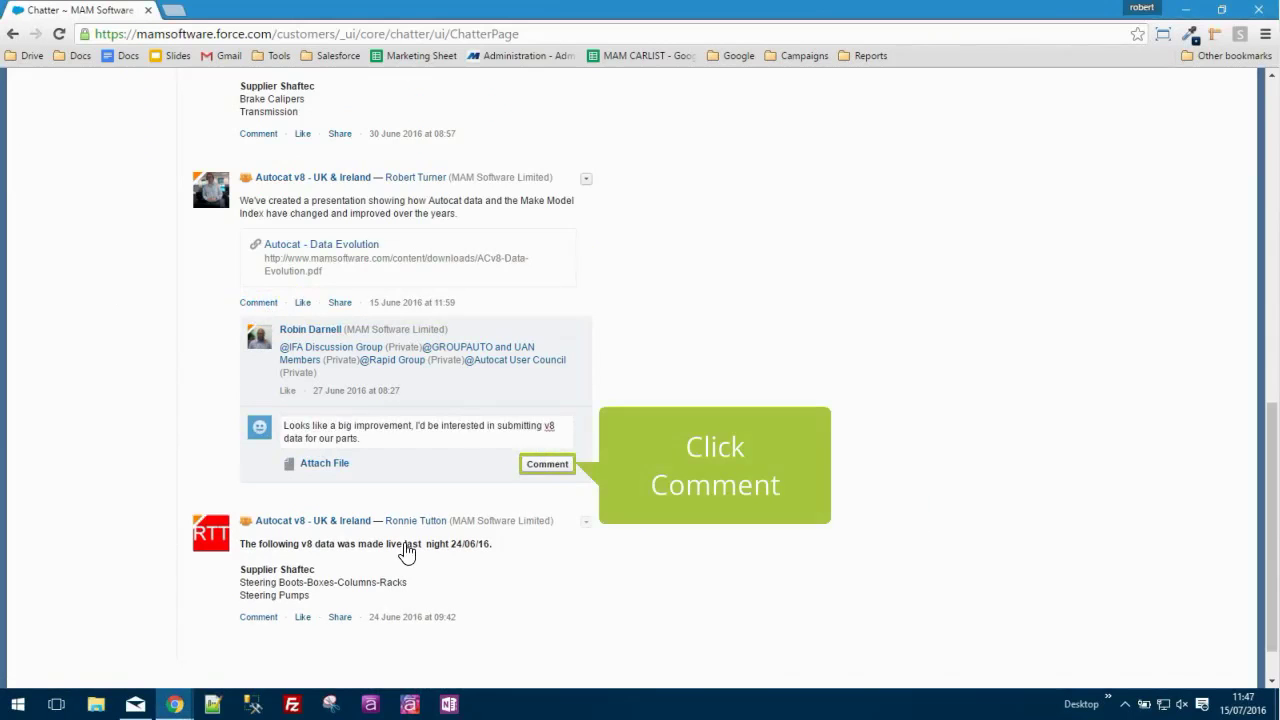
pyautogui.click(541, 465)
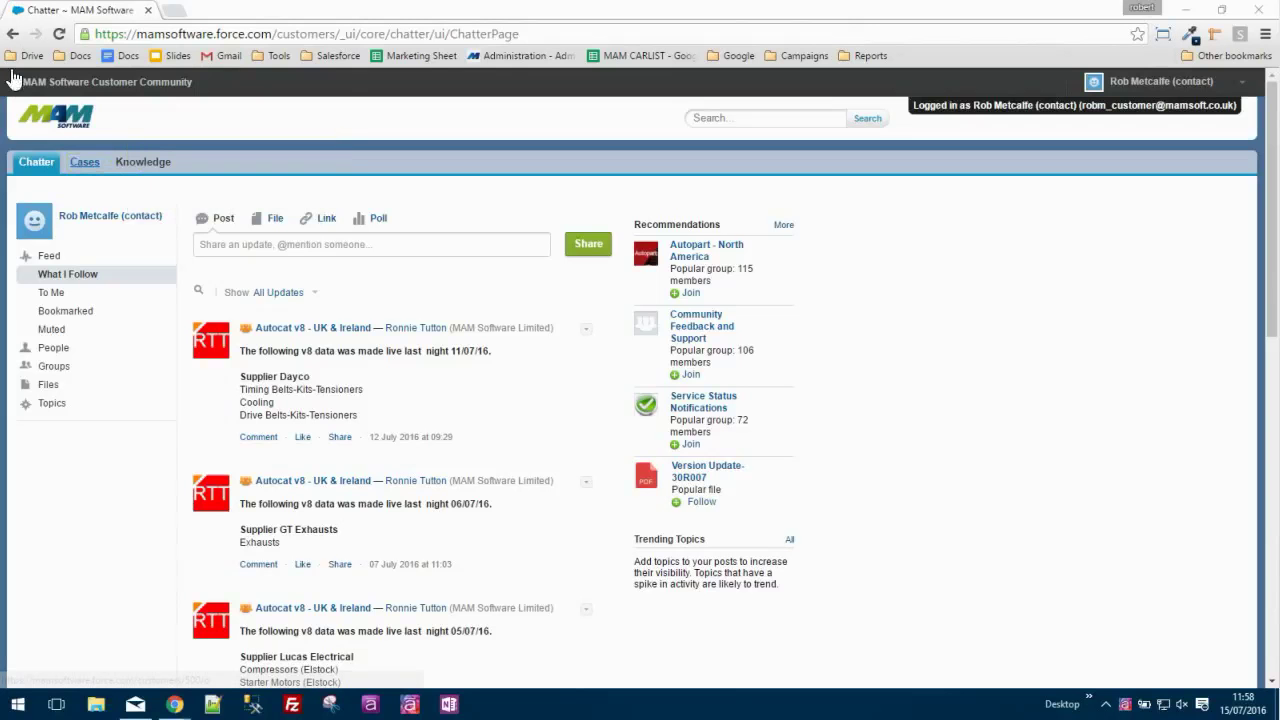
pyautogui.click(83, 165)
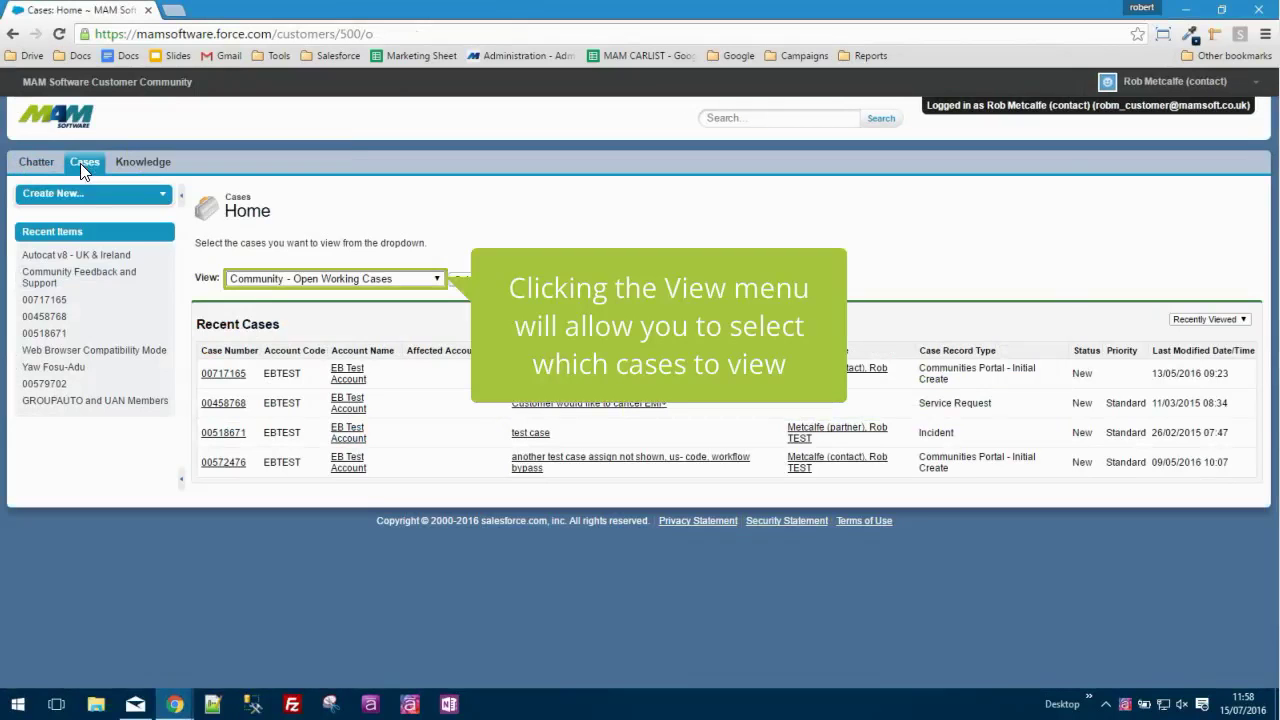
pyautogui.click(413, 281)
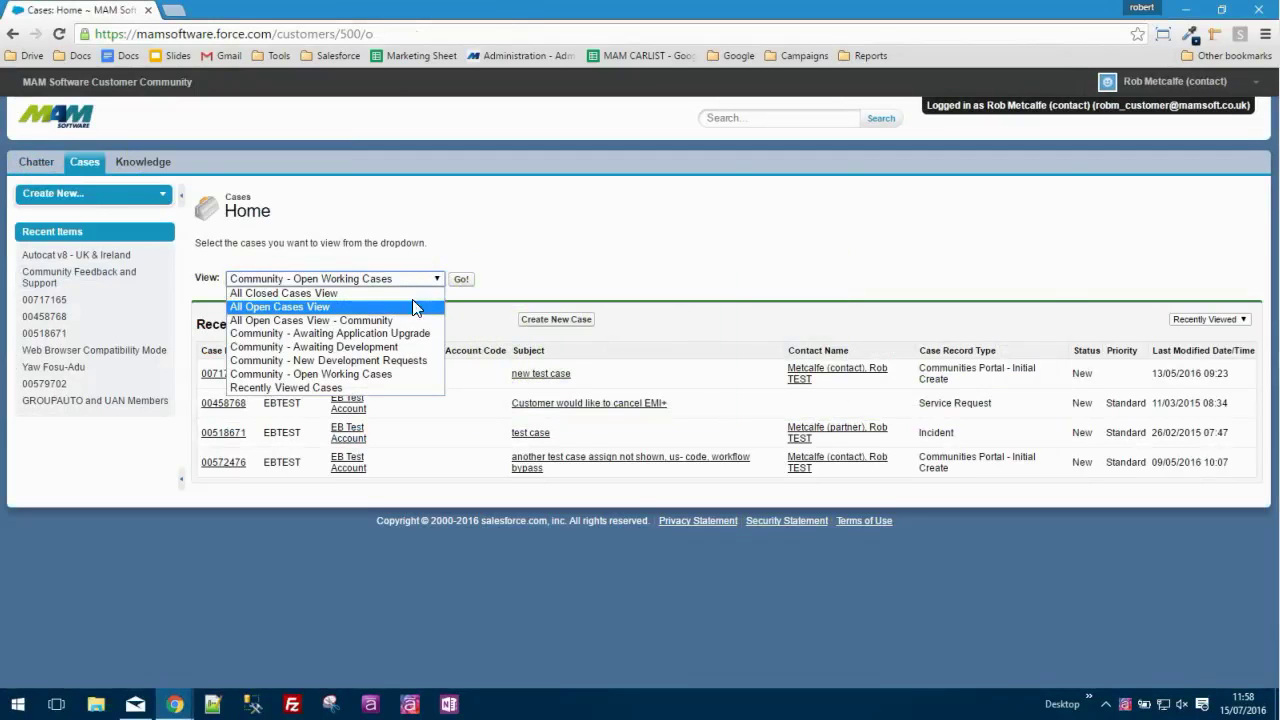
pyautogui.click(390, 307)
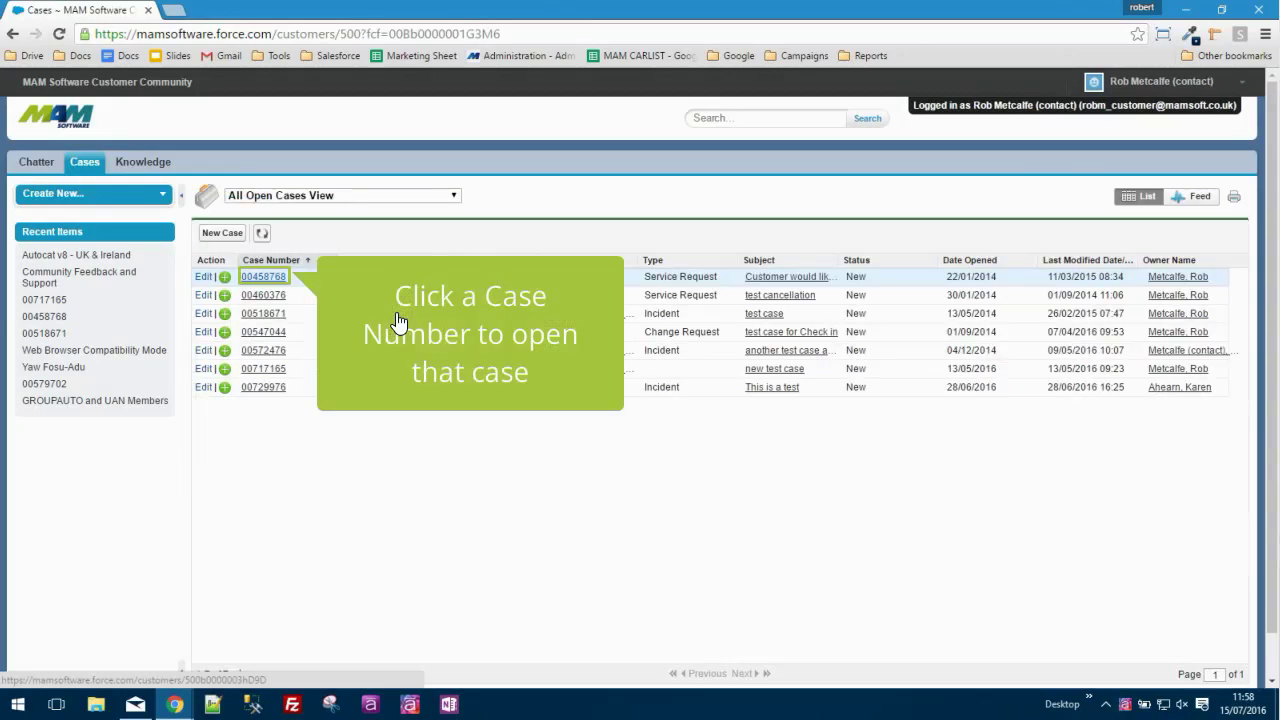
pyautogui.click(274, 279)
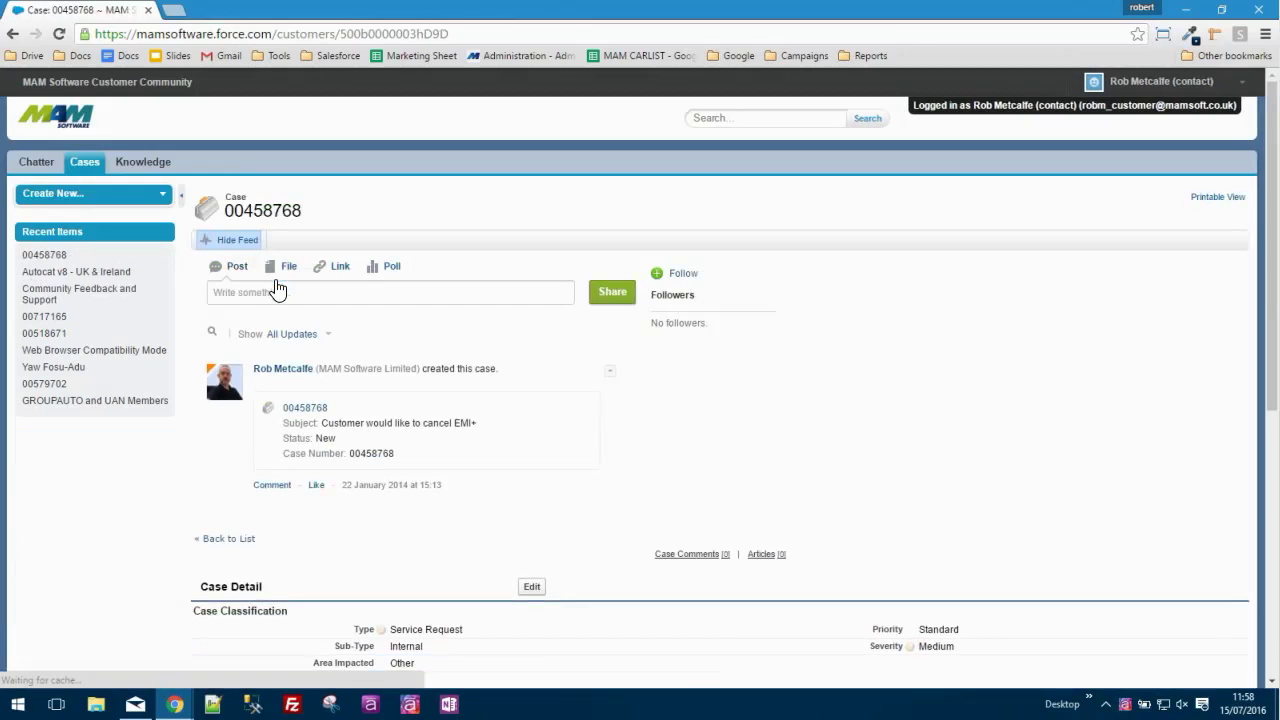